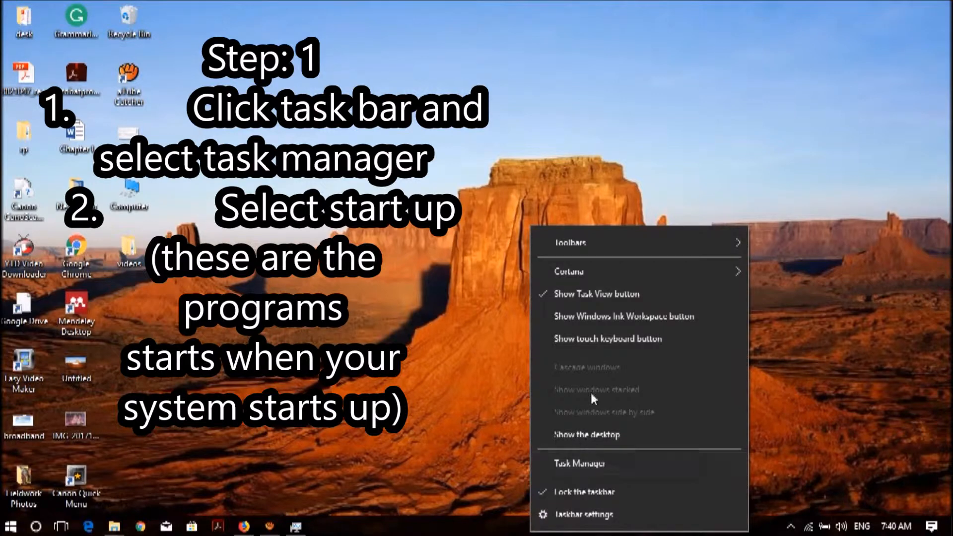
- Open Task Manager
left_click(564, 476)
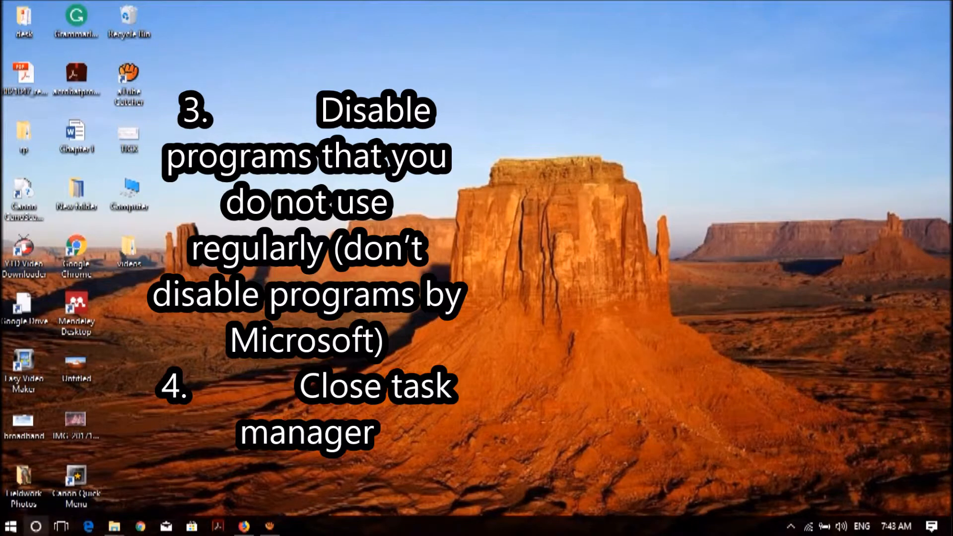
- Find Defragment and Optimize Drives through the system search, optimize the C: drive, and close the tool
left_click(42, 530)
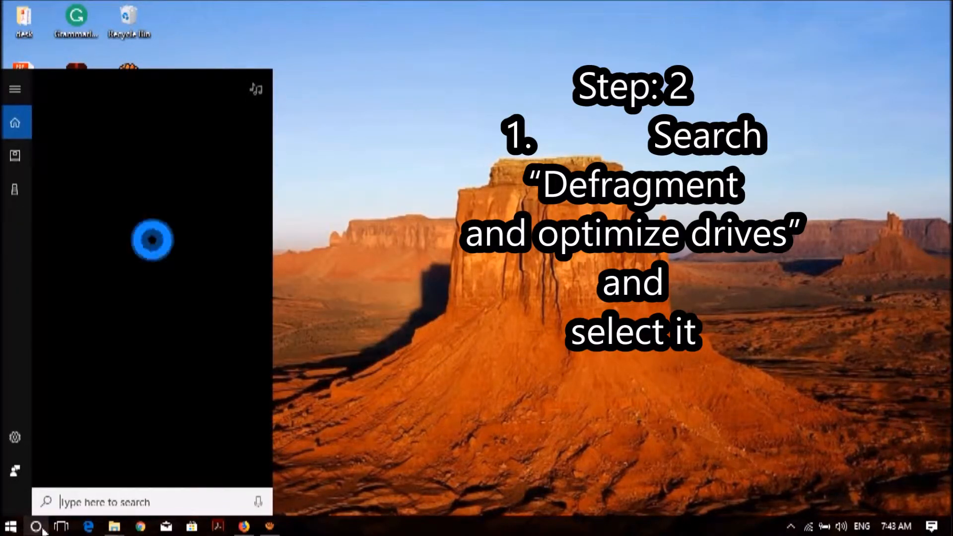
type("def")
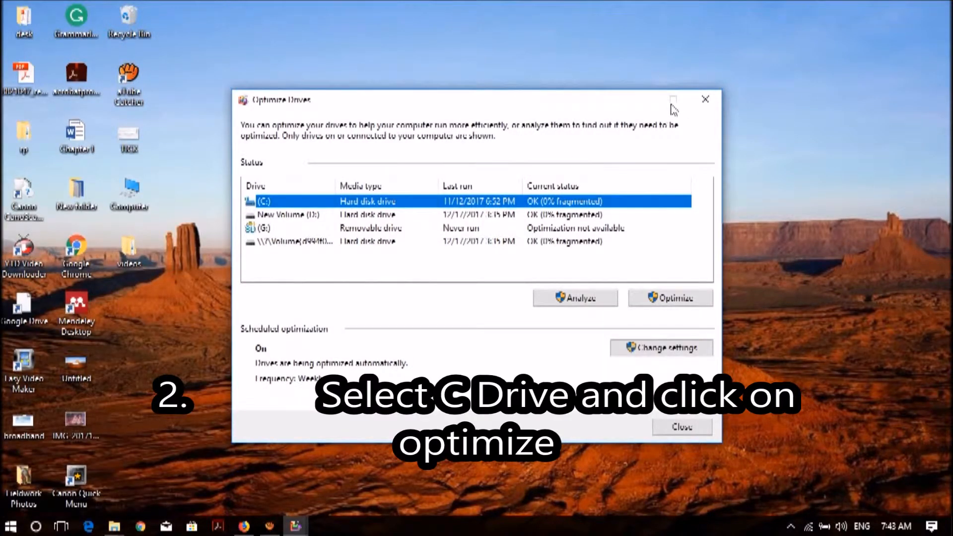
left_click(674, 301)
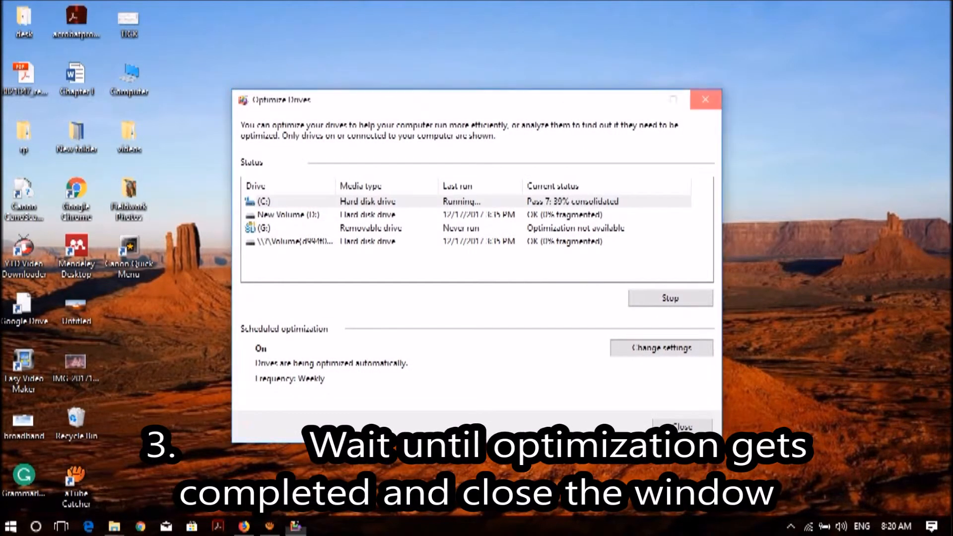
left_click(694, 37)
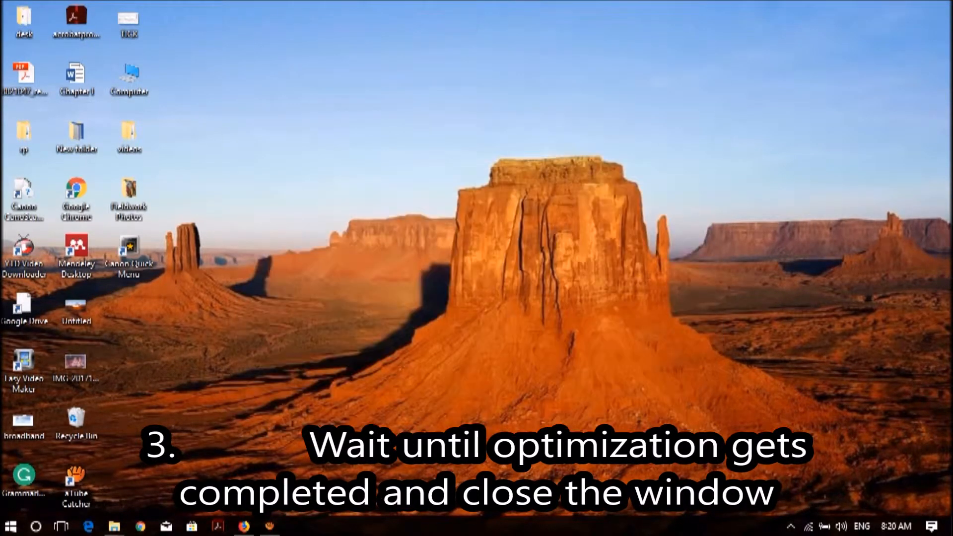
- Open the user's temporary files folder by running %temp%
right_click(11, 527)
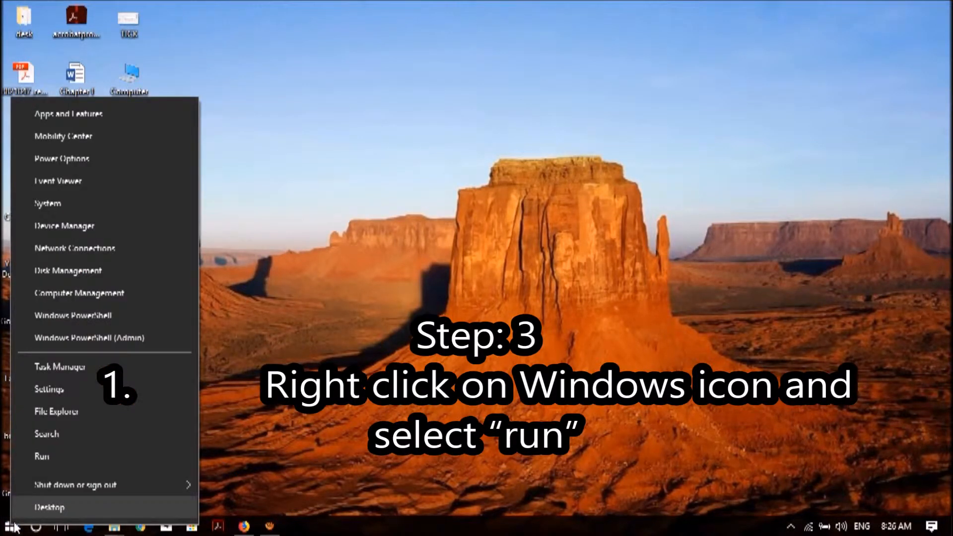
left_click(48, 457)
type("%")
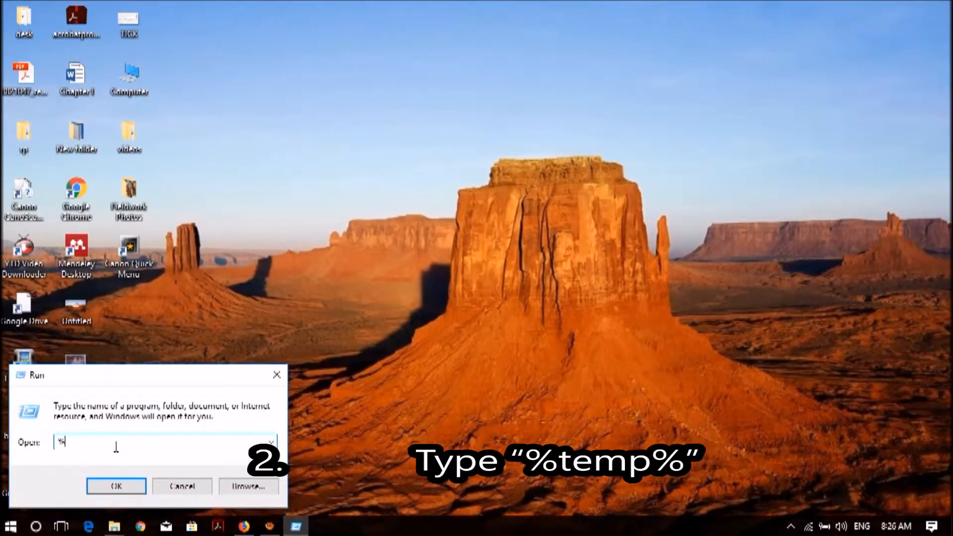
type("temp%")
key("Return")
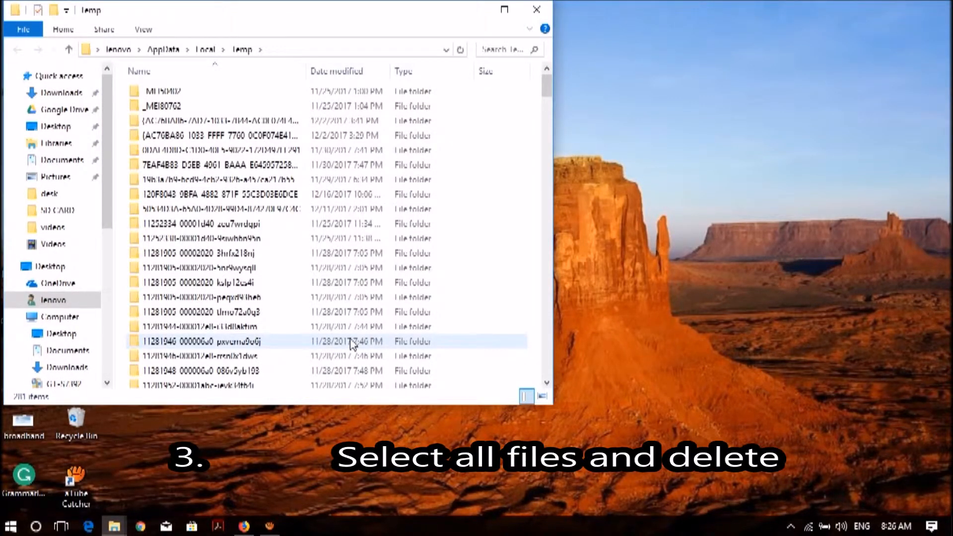
- Move all items in the user's Temp folder to the Recycle Bin
key("ctrl+a")
key("Delete")
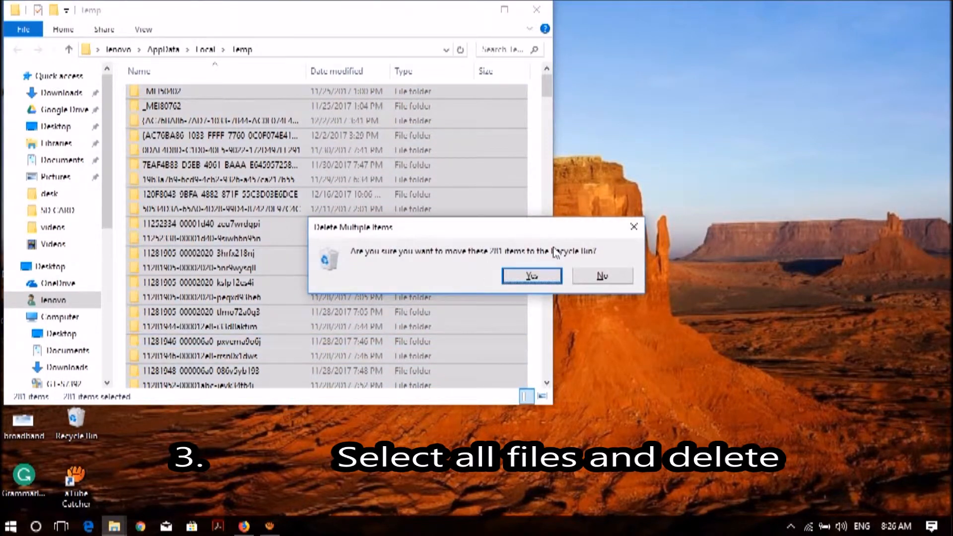
key("Return")
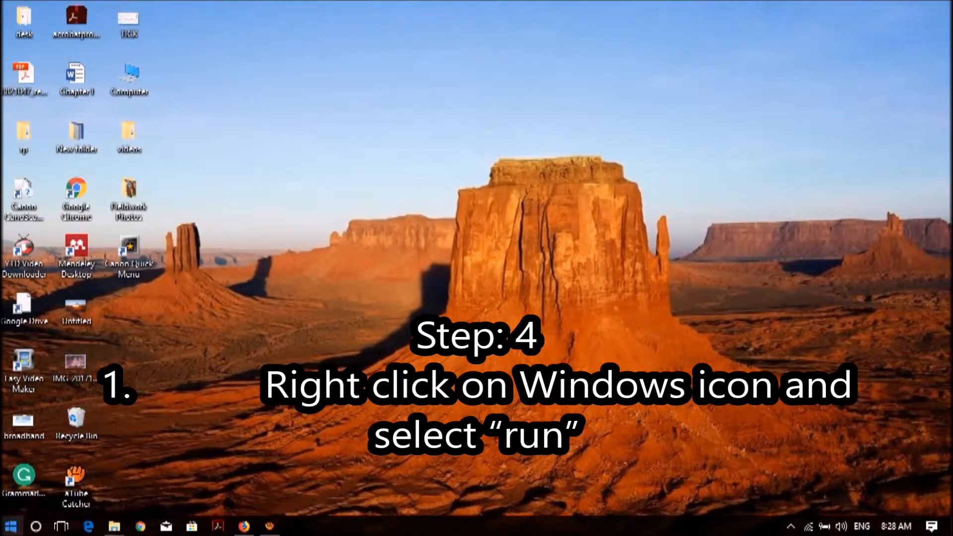
- Open the Windows Temp folder by running temp and move all of its items to the Recycle Bin
right_click(10, 527)
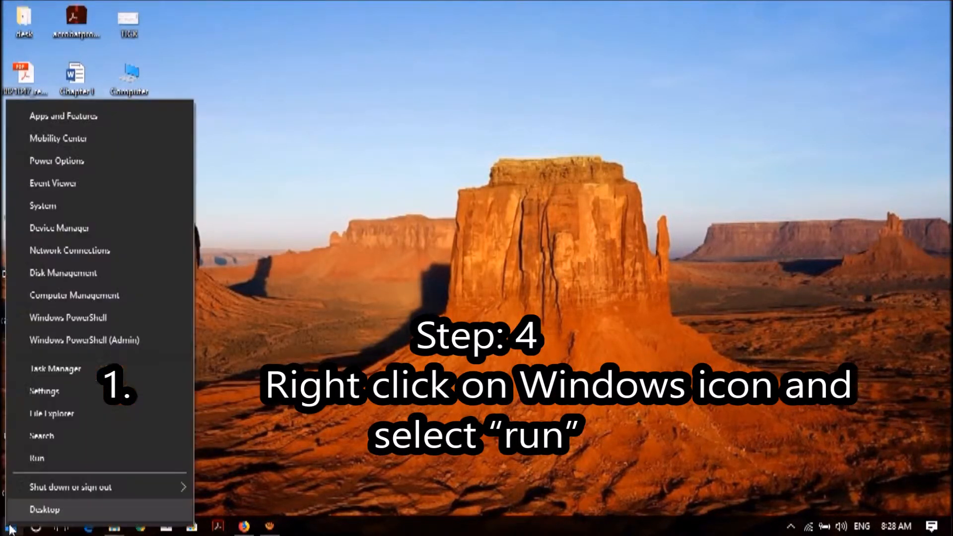
left_click(40, 460)
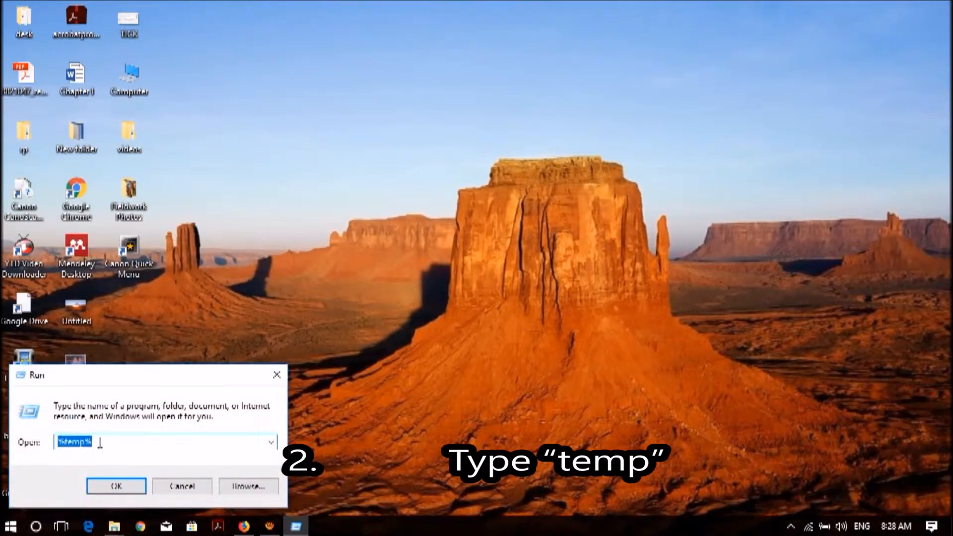
type("temp")
key("Return")
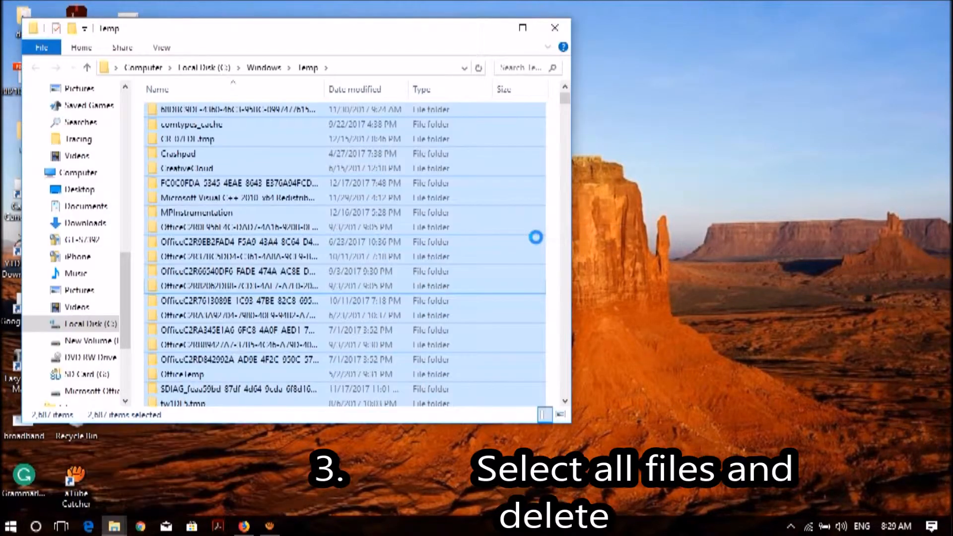
key("Delete")
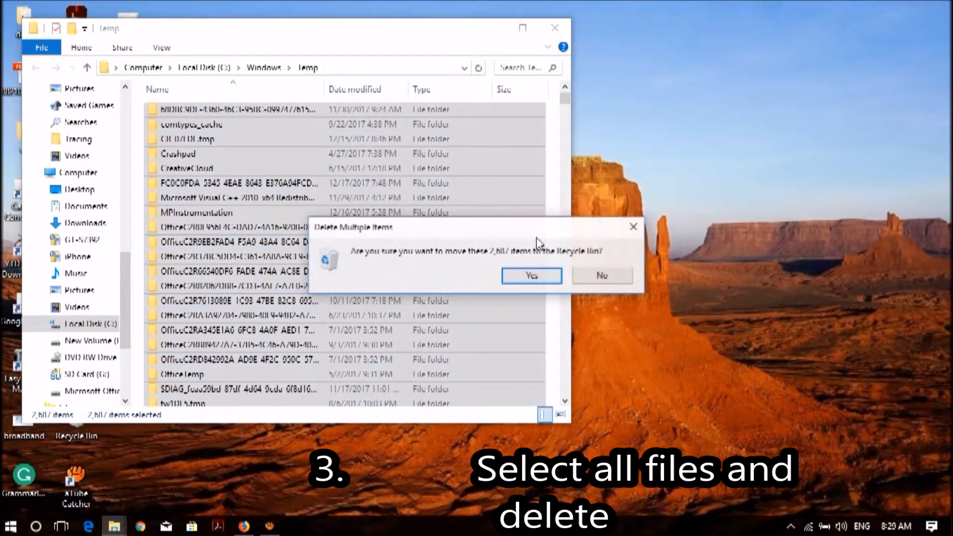
left_click(531, 276)
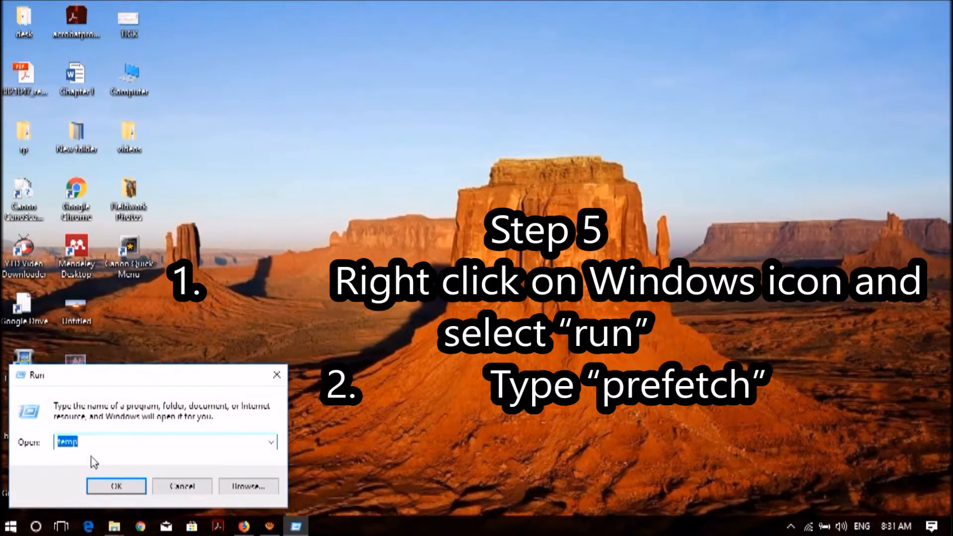
- Open the Prefetch folder by running prefetch and grant permanent access to it
type("pr")
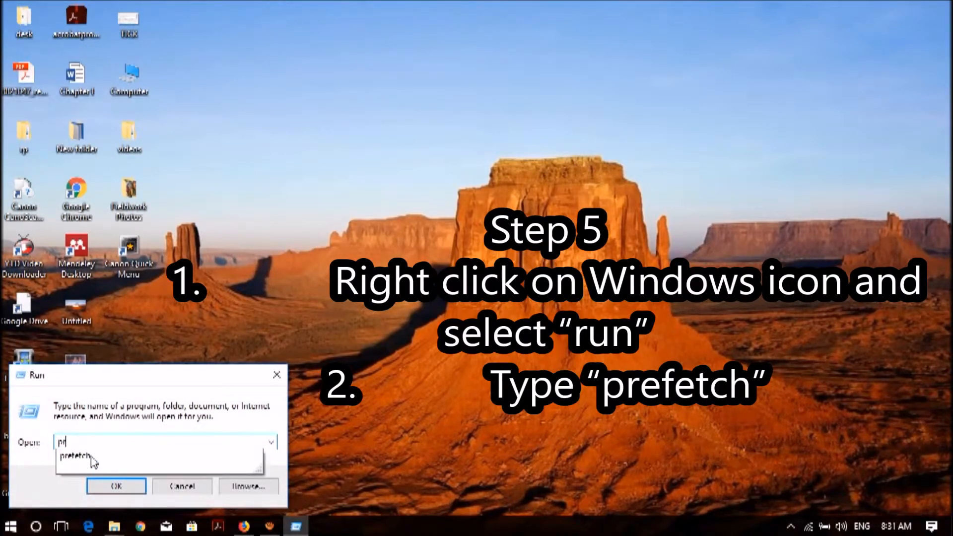
left_click(91, 456)
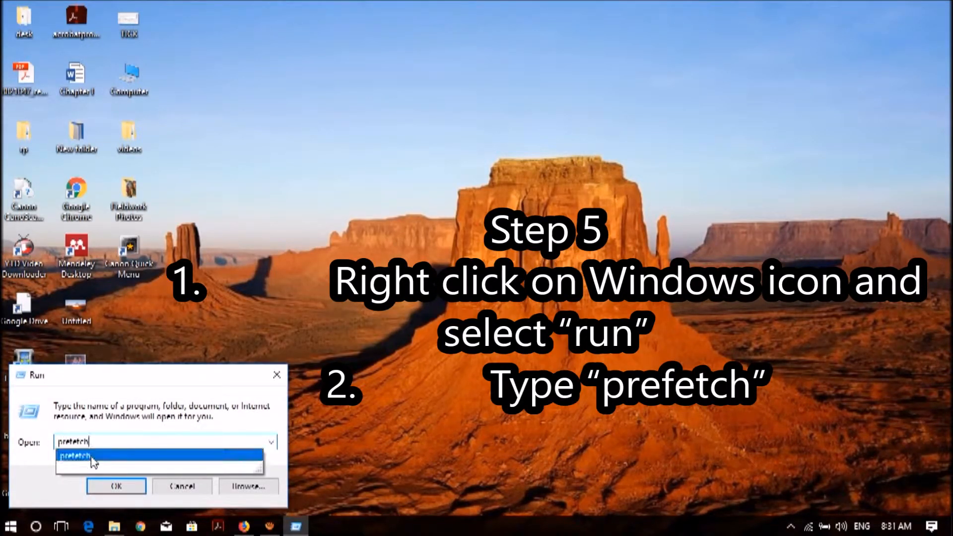
left_click(118, 487)
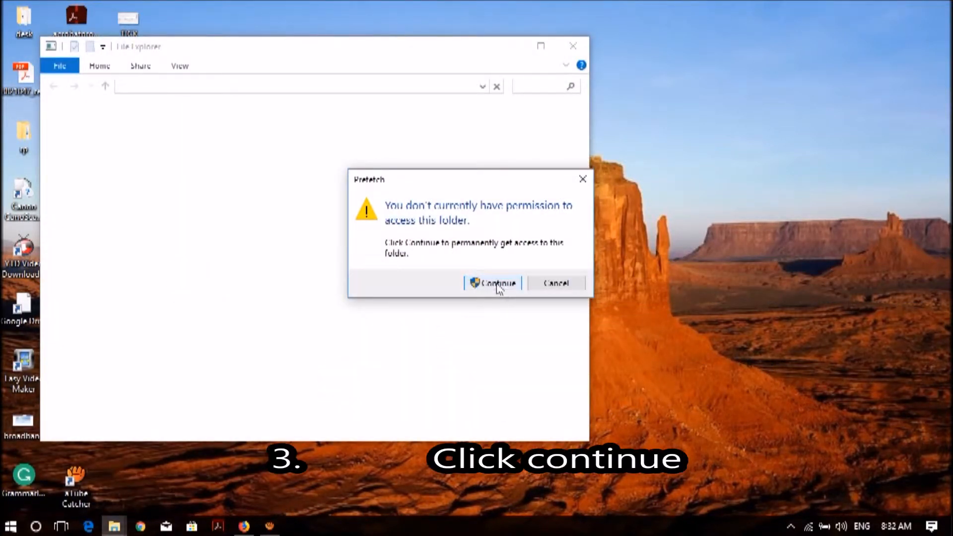
left_click(498, 287)
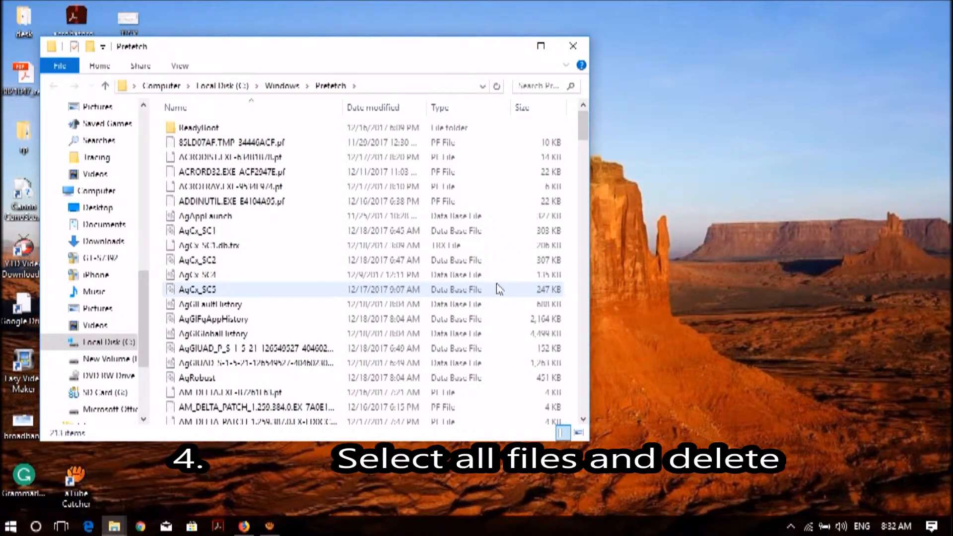
- Move all items in the Prefetch folder to the Recycle Bin and close the folder window
key("ctrl+a")
right_click(497, 286)
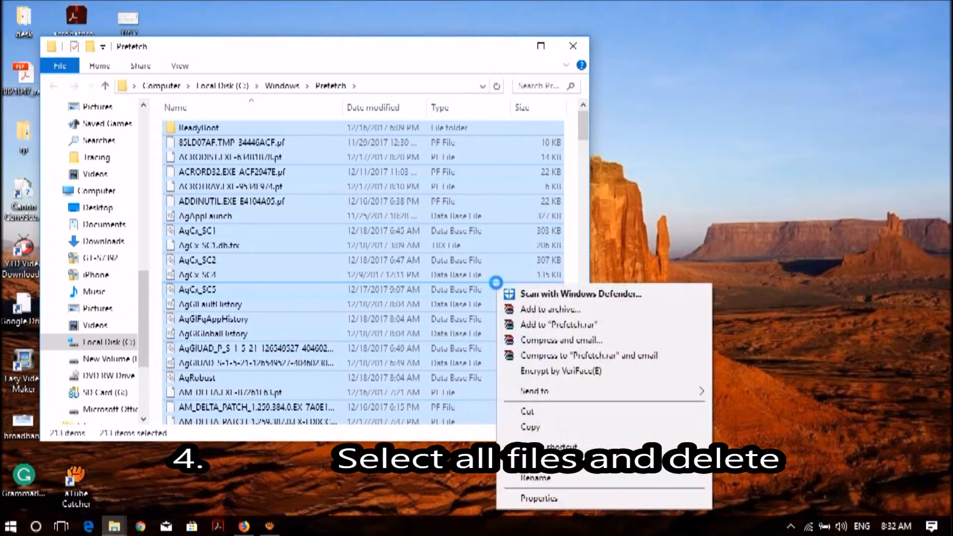
left_click(531, 462)
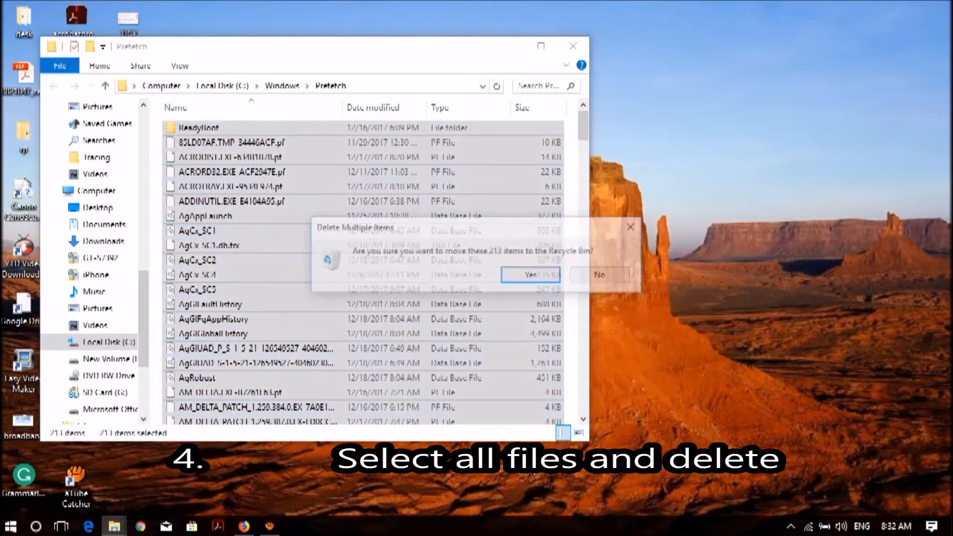
left_click(531, 276)
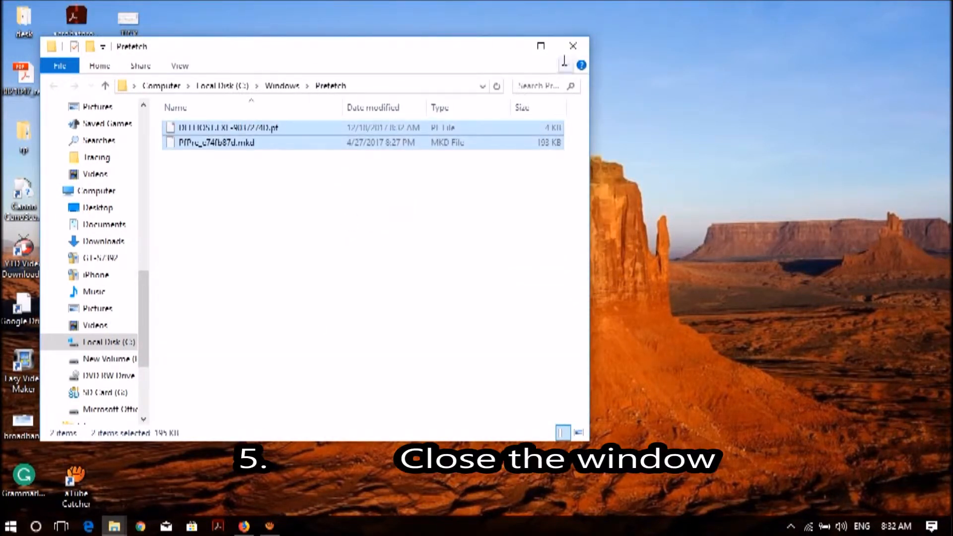
left_click(573, 46)
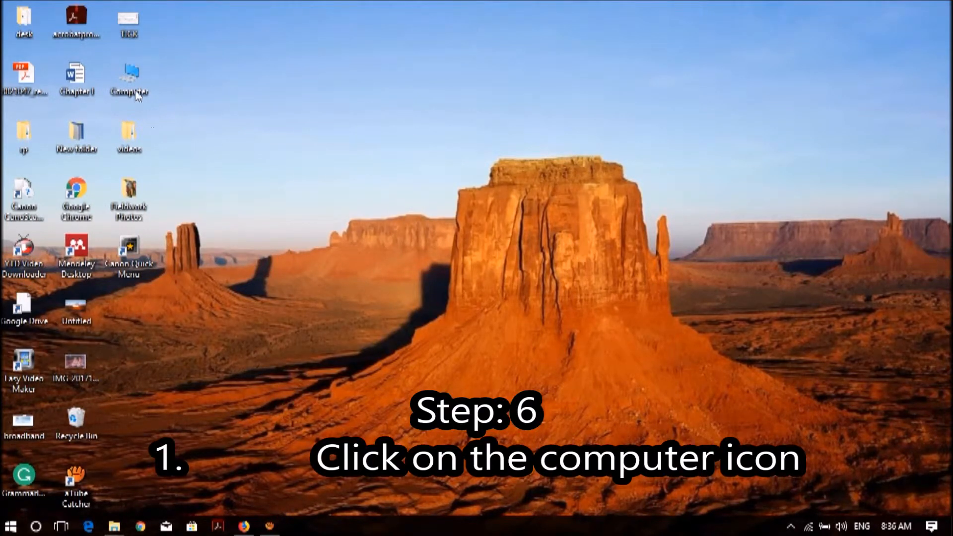
- Start Disk Cleanup from the properties of Local Disk (C:)
double_click(131, 79)
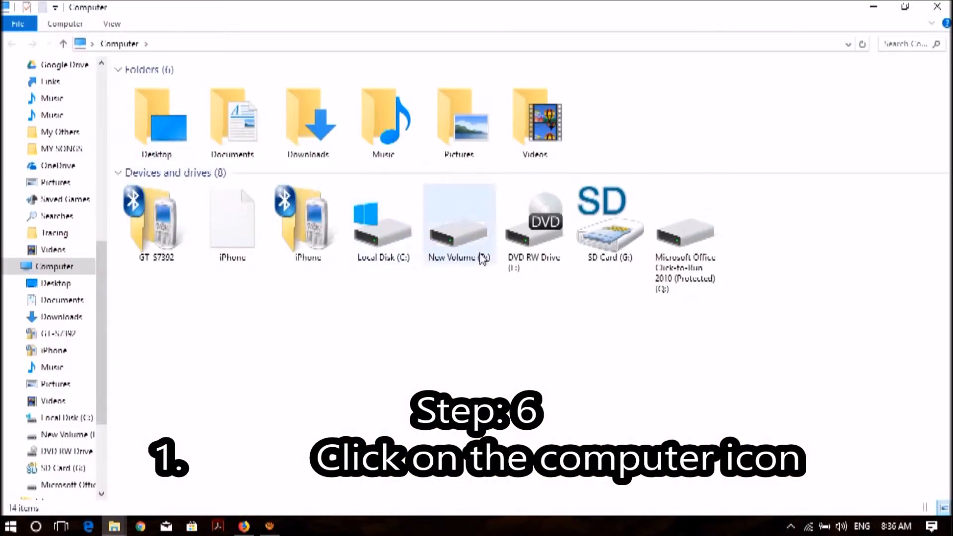
left_click(386, 237)
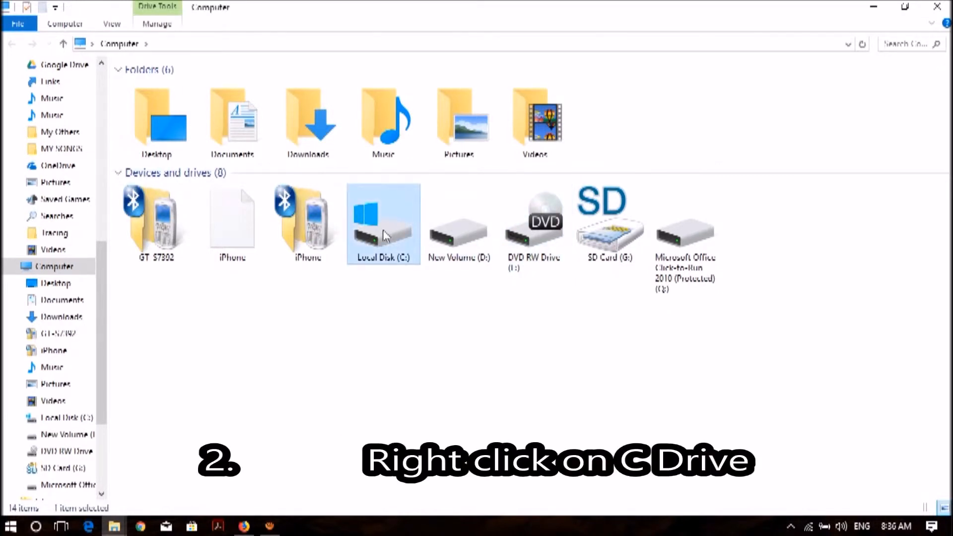
right_click(386, 237)
left_click(408, 505)
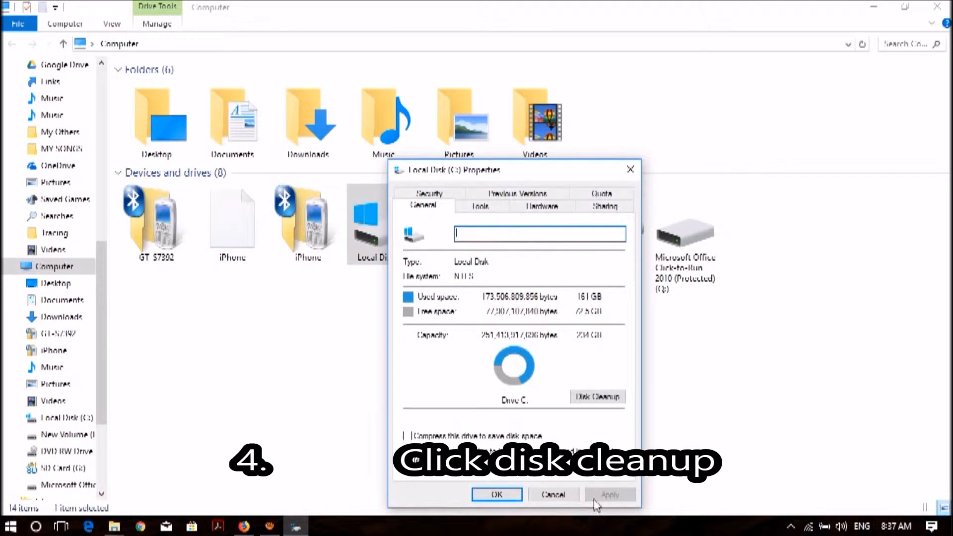
left_click(599, 399)
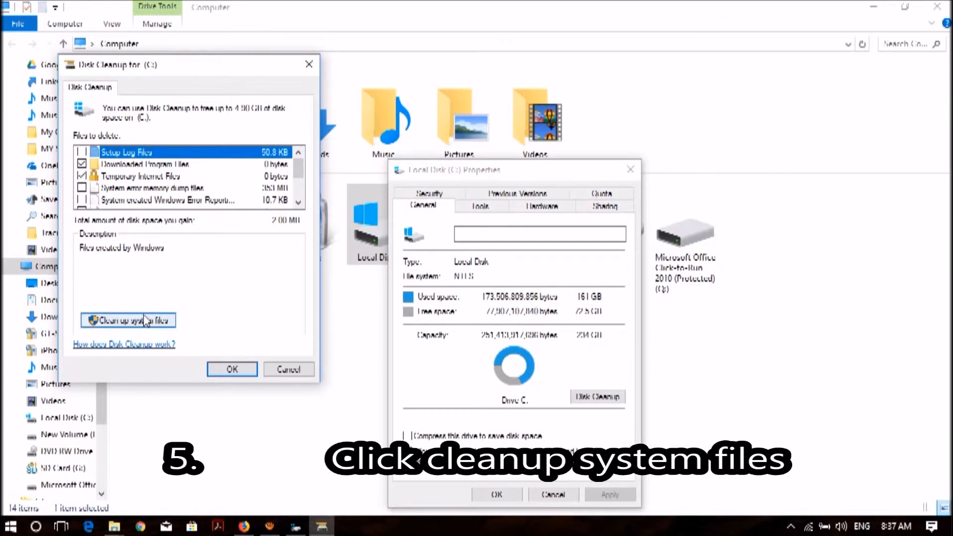
- Include system files in the cleanup of C:, permanently delete the preselected files, and close the drive's properties
left_click(129, 320)
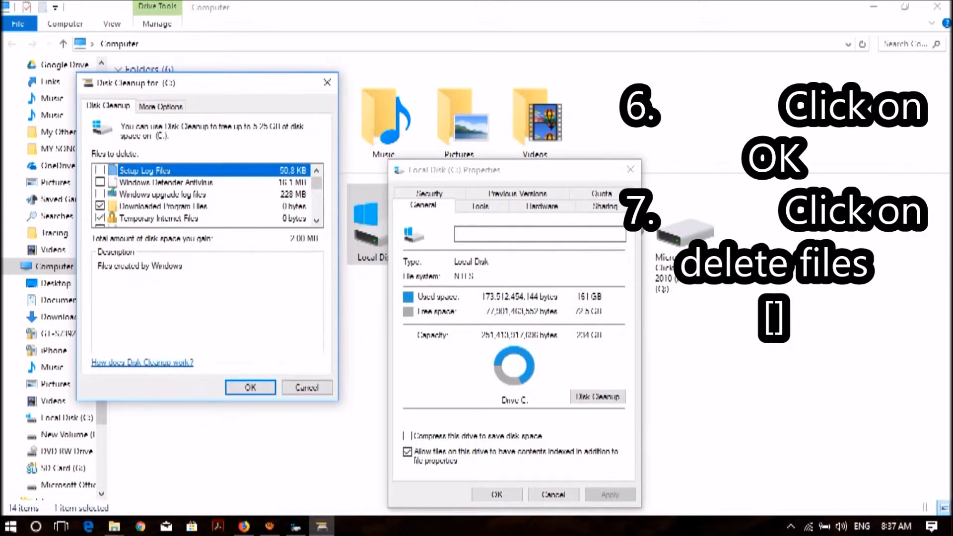
key("Return")
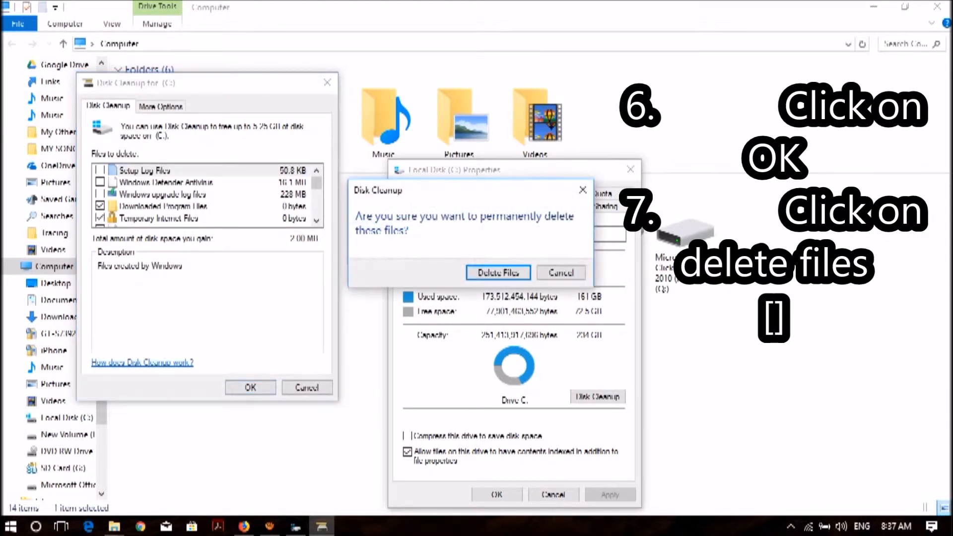
key("Return")
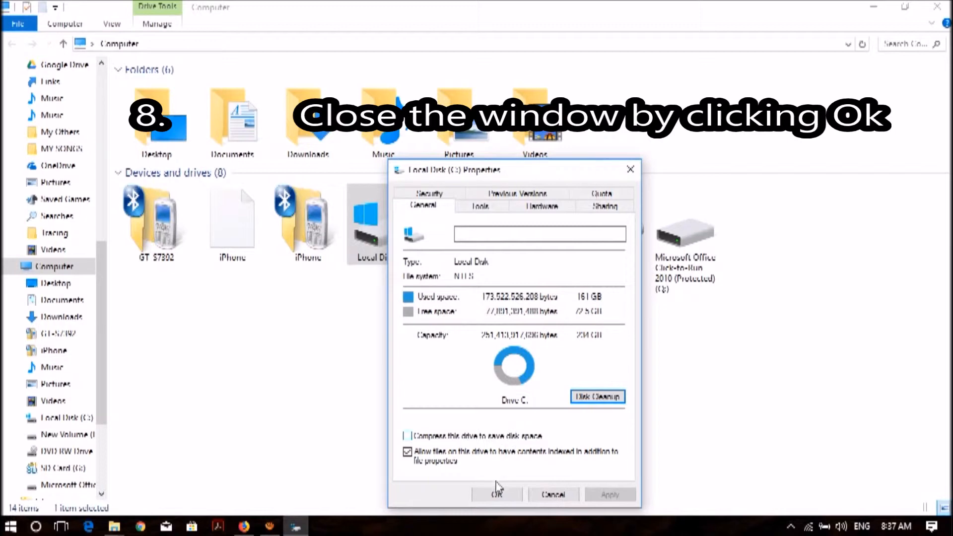
left_click(491, 494)
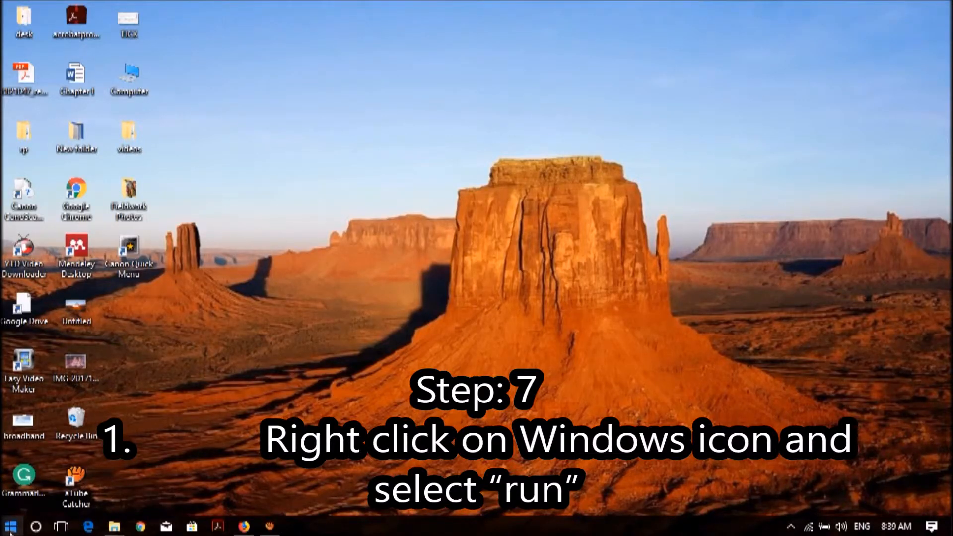
- Open System Configuration by running msconfig
right_click(11, 526)
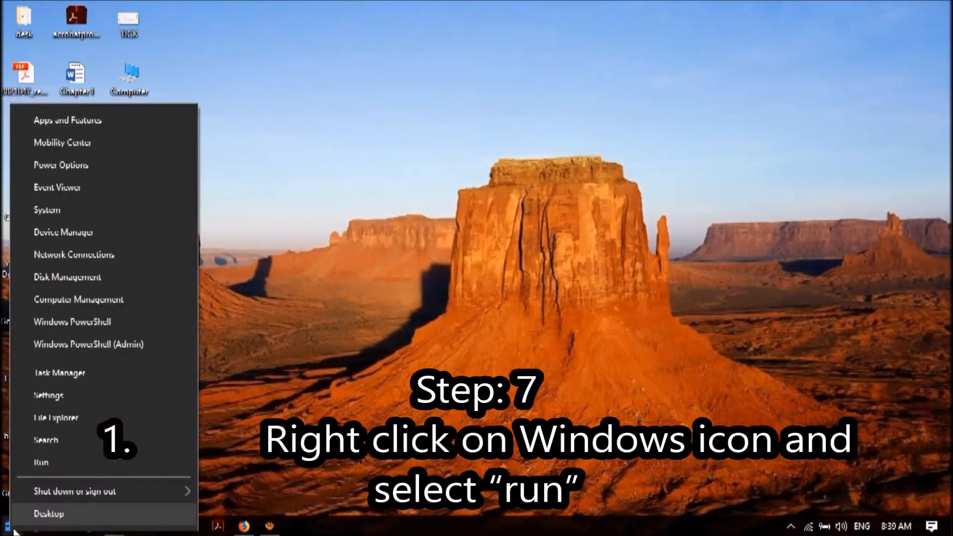
left_click(52, 467)
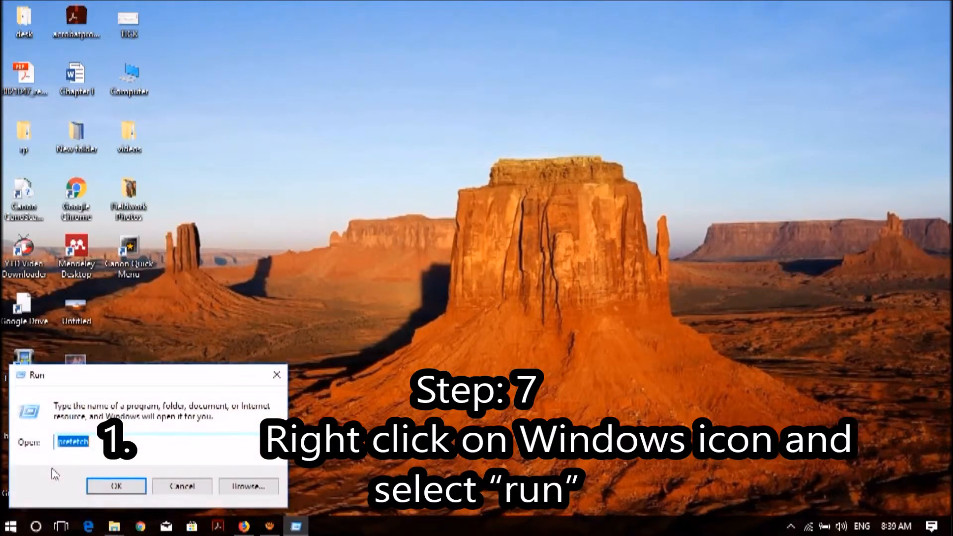
type("m")
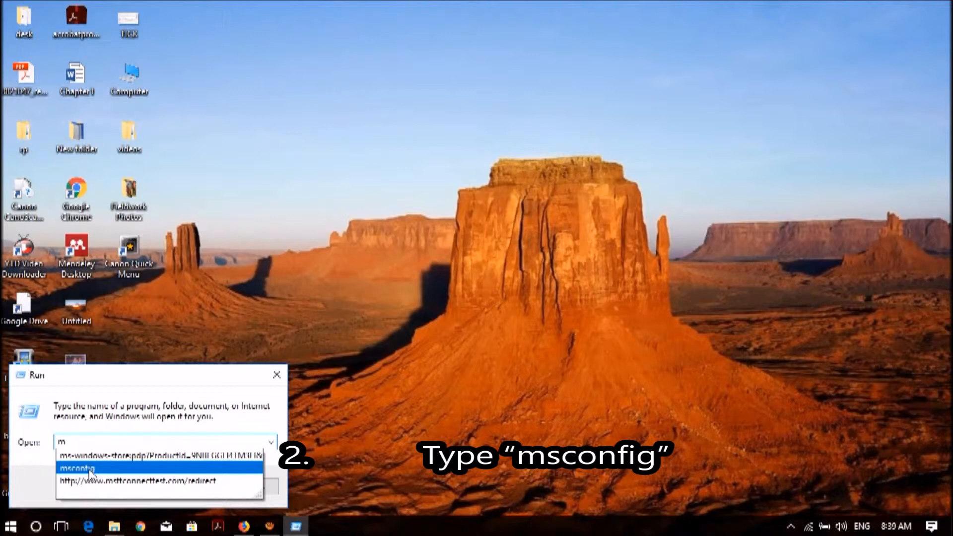
left_click(91, 469)
left_click(124, 487)
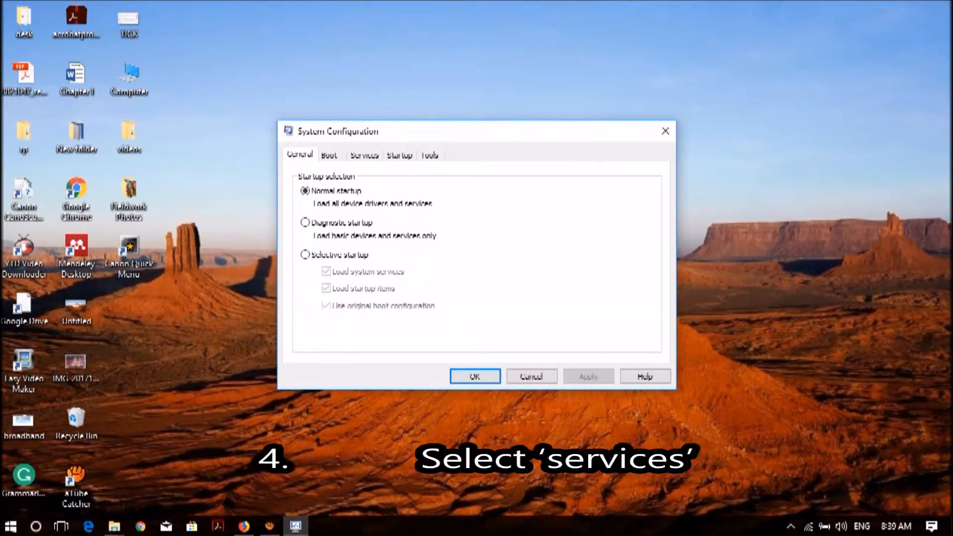
- Display the services in System Configuration and hide all Microsoft services from the list
left_click(364, 155)
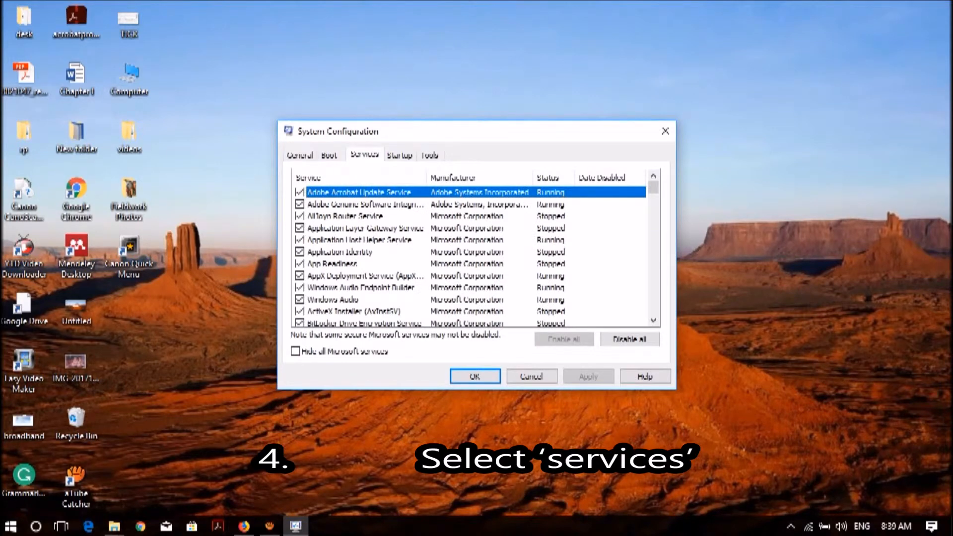
left_click(295, 351)
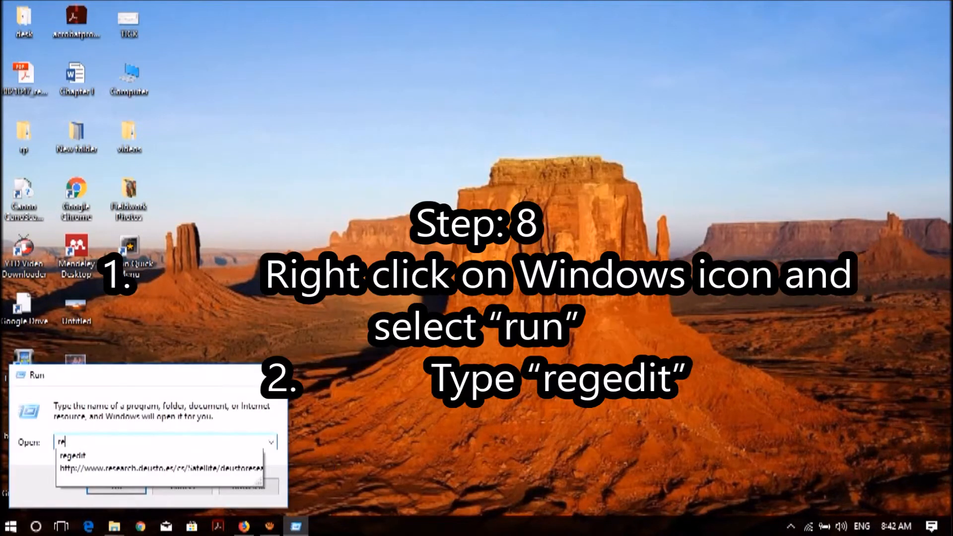
- Open the Registry Editor by running regedit and go to the Mouse key under HKEY_CURRENT_USER\Control Panel
type("gedit")
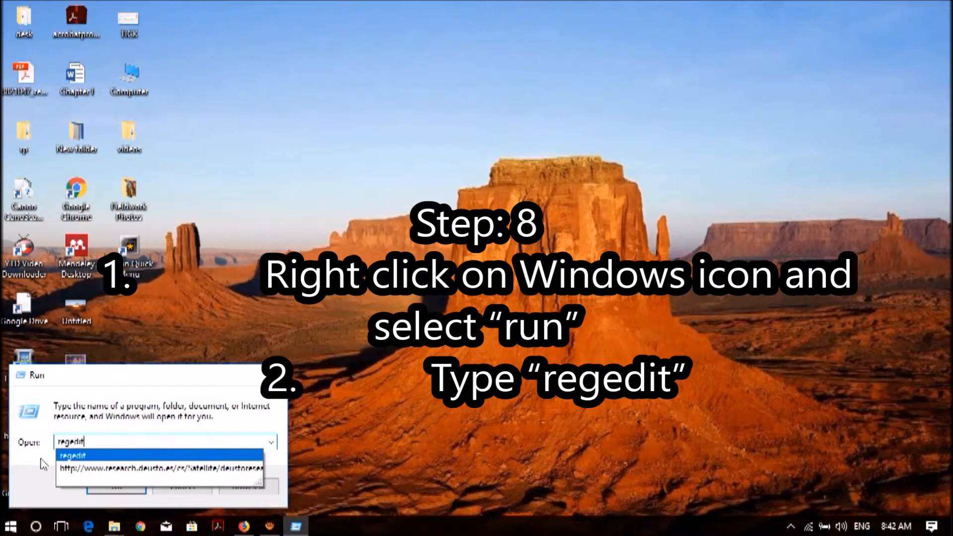
key("Return")
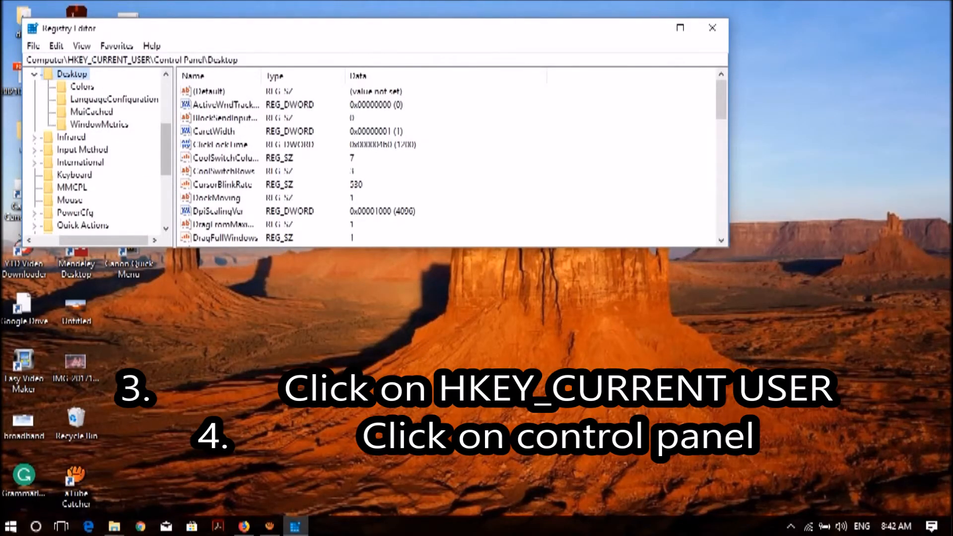
left_click(166, 74)
left_click(166, 74)
left_click(166, 74)
scroll(99, 151, "down", 2)
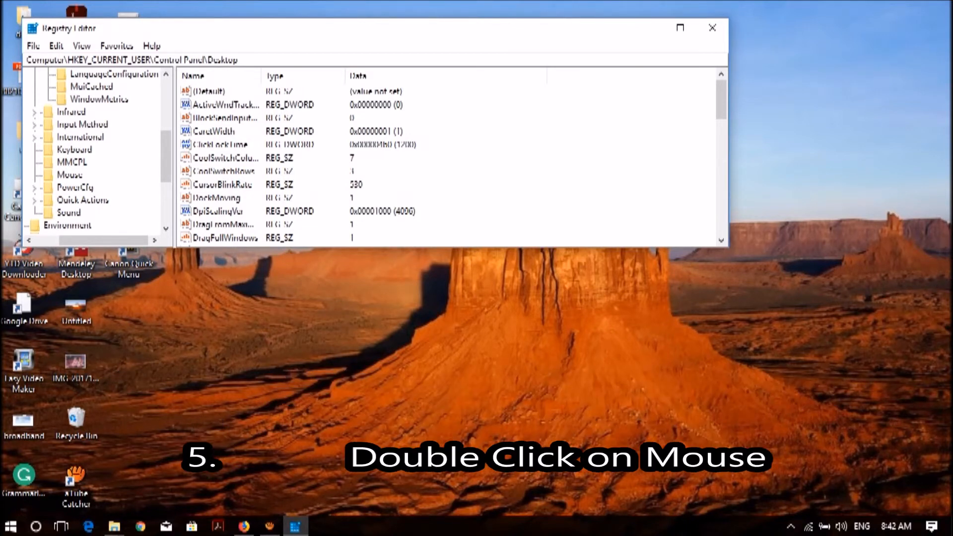
left_click(69, 175)
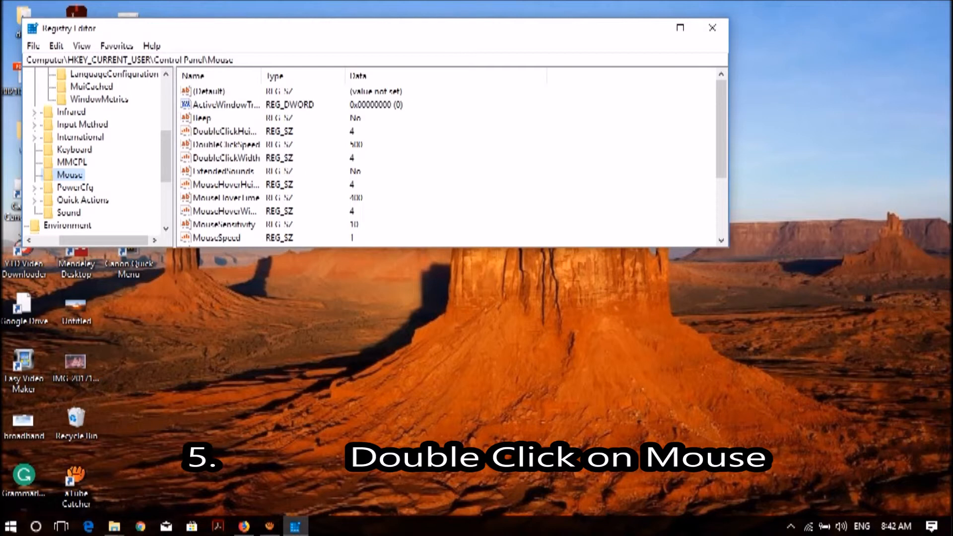
key("Tab")
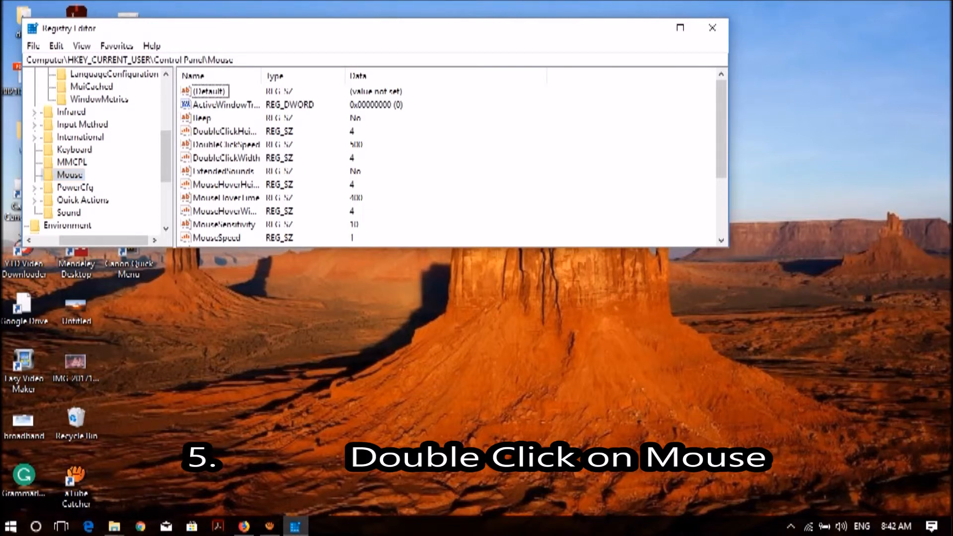
- Try to set the MouseHoverTime value of the Mouse key to 10
left_click(226, 185)
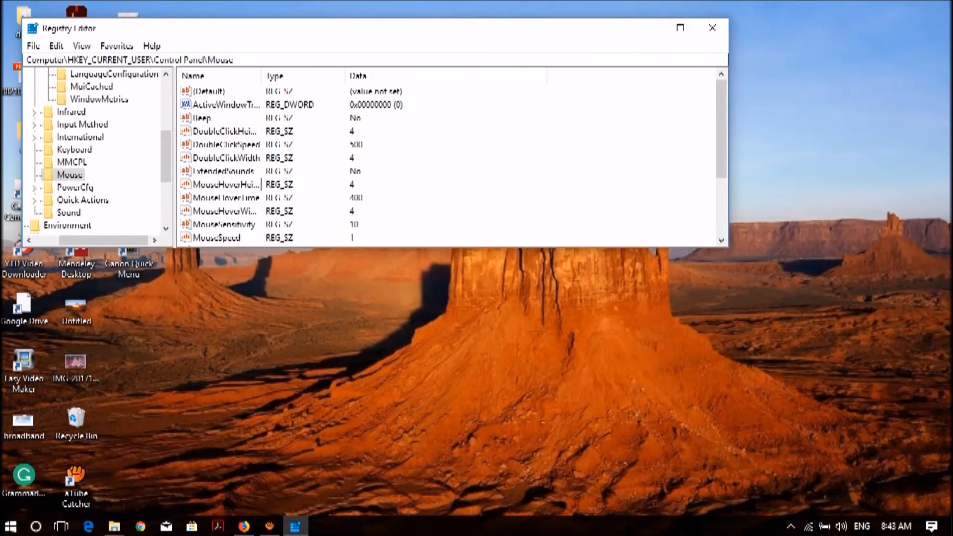
double_click(233, 198)
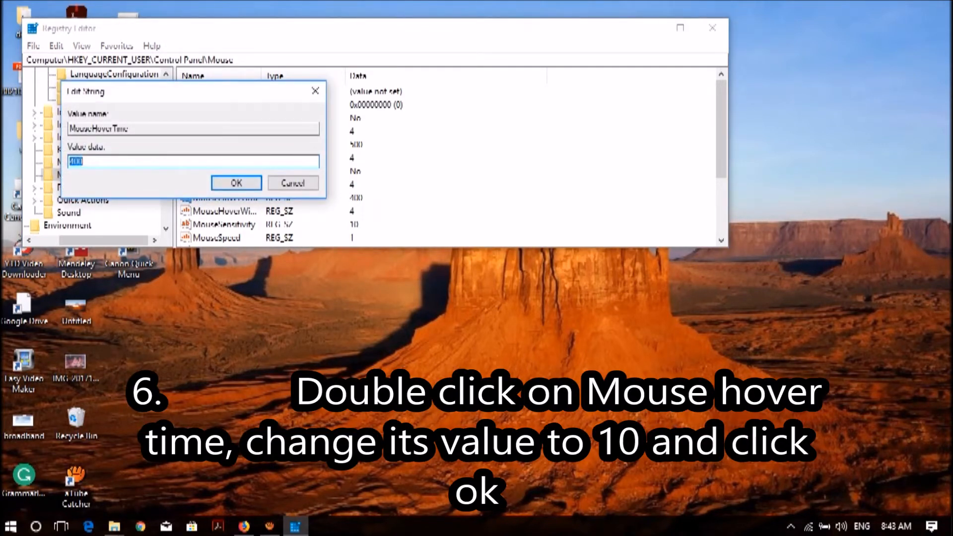
type("10")
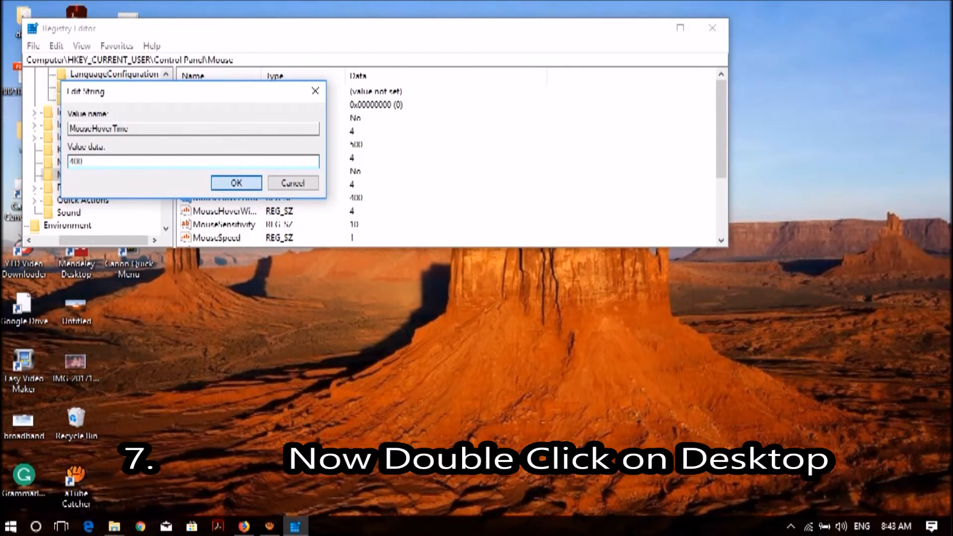
left_click(236, 183)
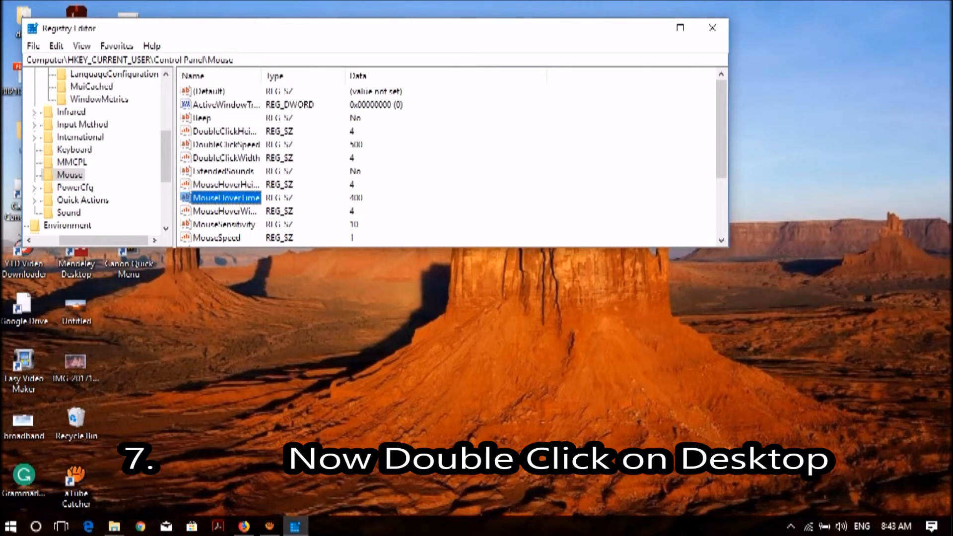
- Open the Desktop key under Control Panel and try to set its MenuShowDelay value to 10
scroll(97, 149, "up", 3)
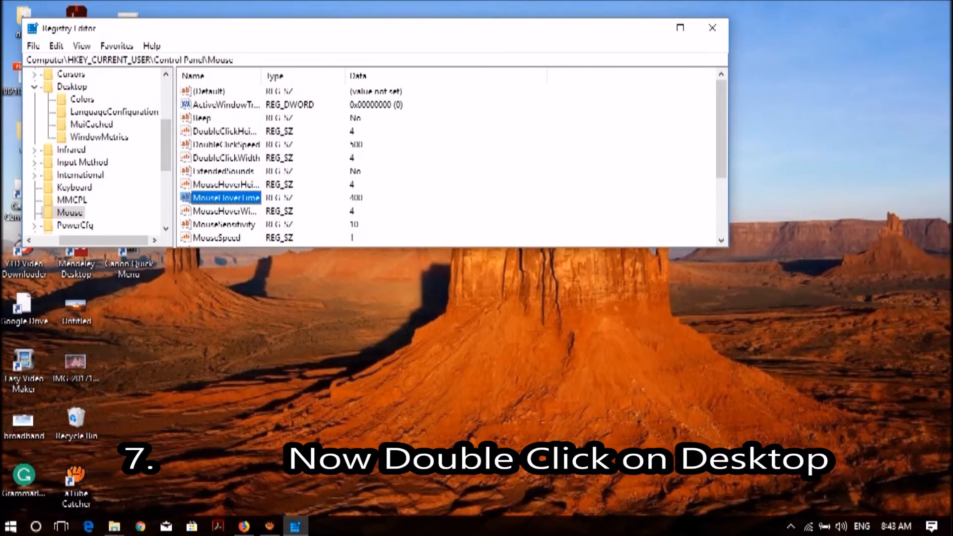
double_click(72, 87)
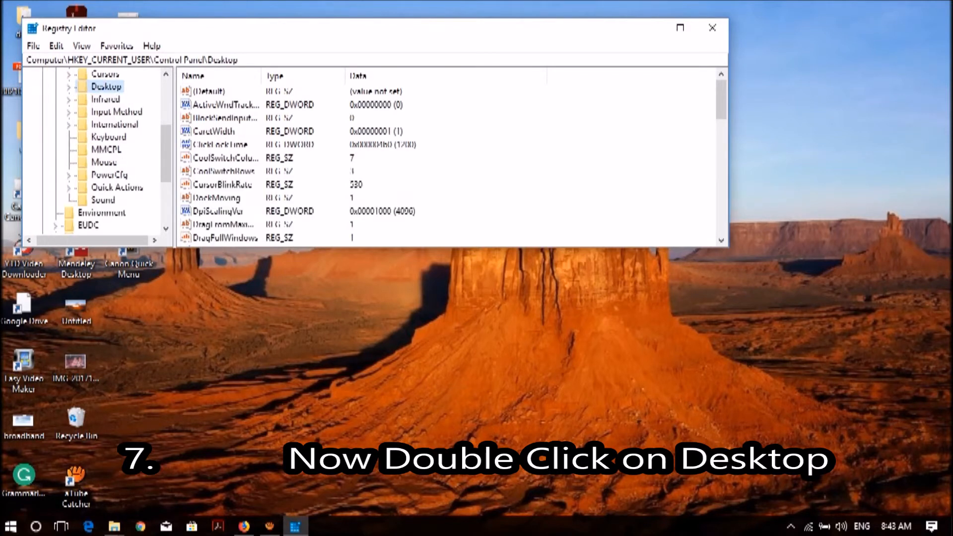
left_click(721, 240)
left_click(720, 240)
left_click(721, 240)
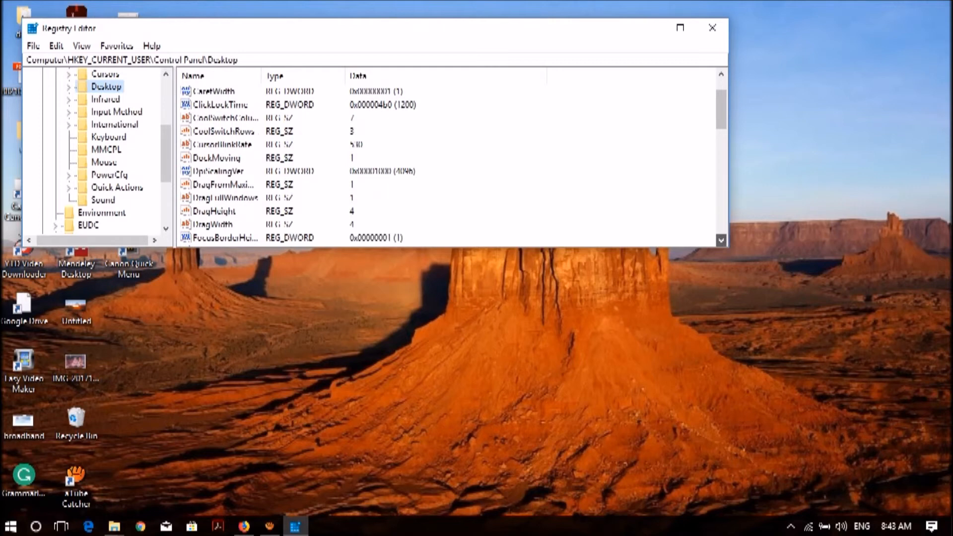
left_click(721, 240)
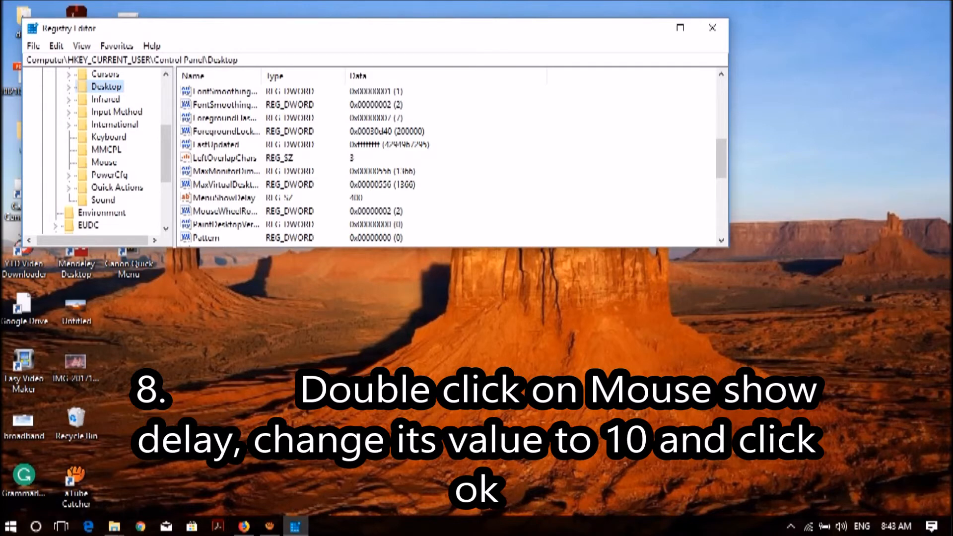
double_click(224, 197)
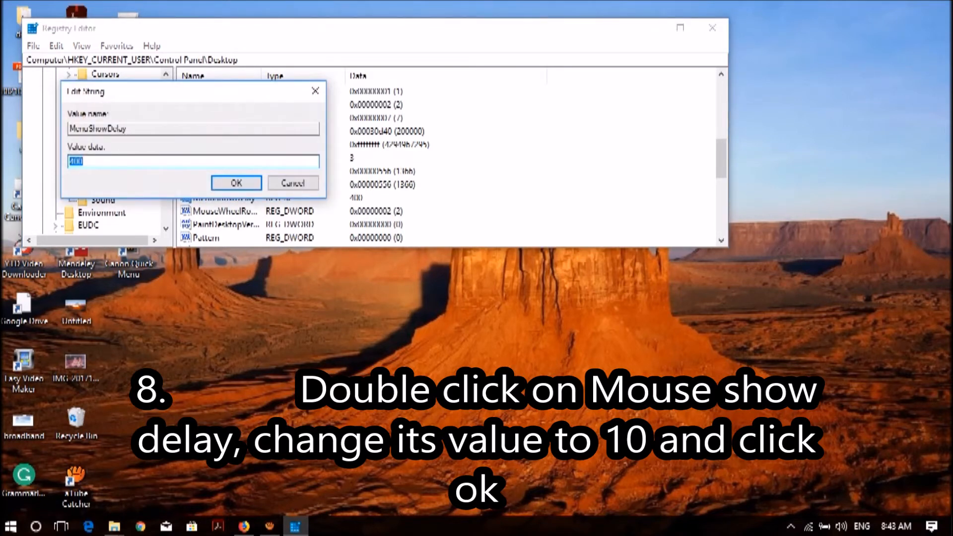
type("10")
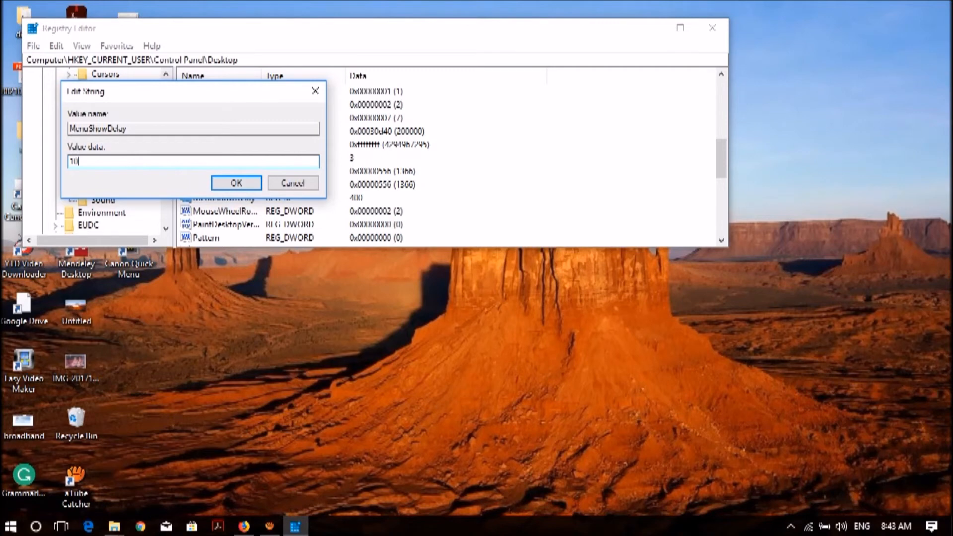
type("0")
key("Return")
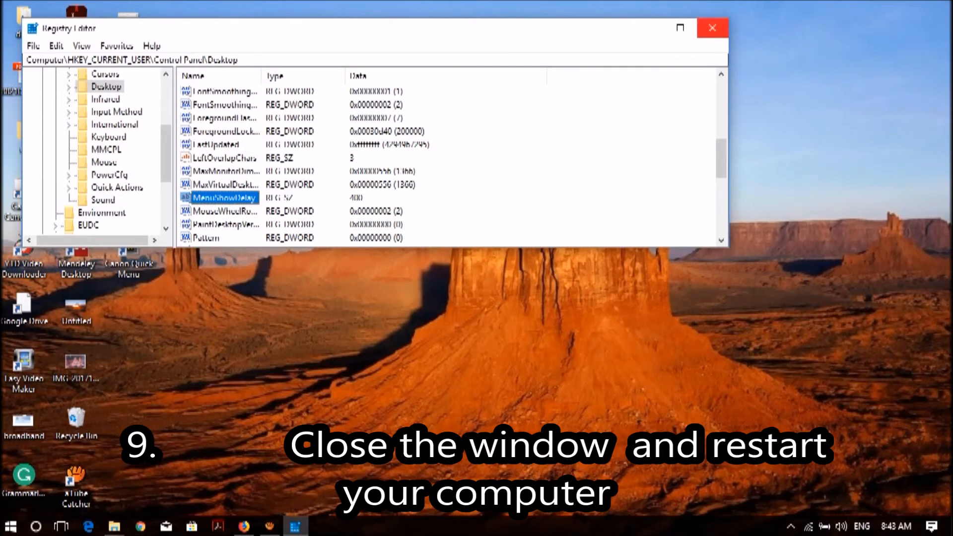
- Close the Registry Editor
left_click(712, 27)
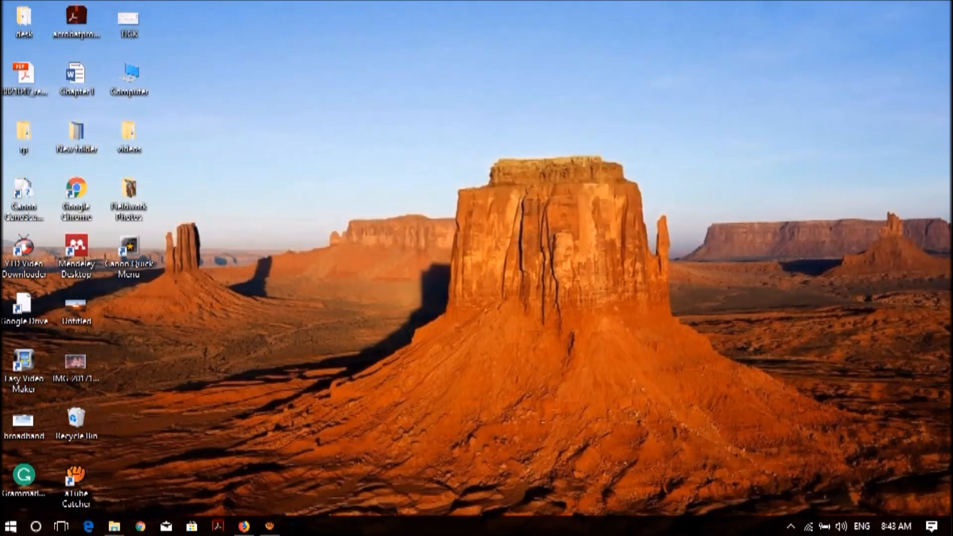